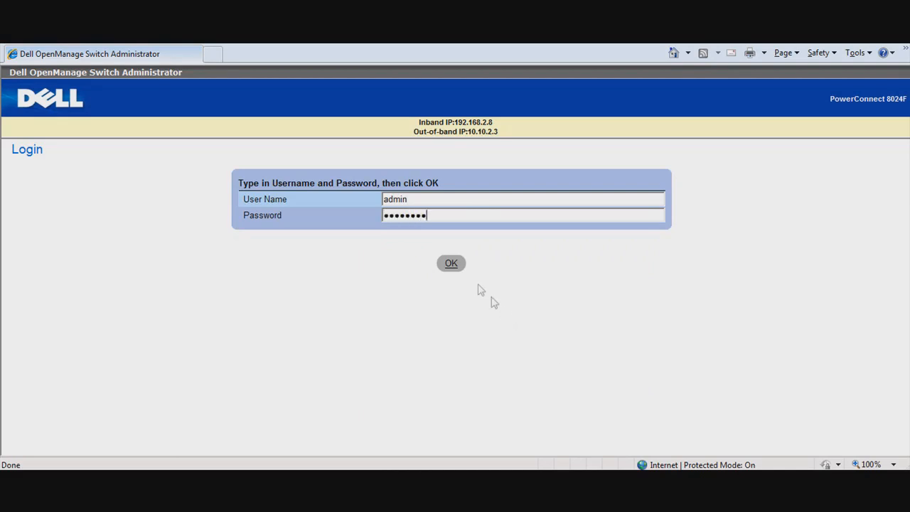
Log in to the switch with the credentials already filled in and open the VLAN Membership settings under Switching.
click(450, 265)
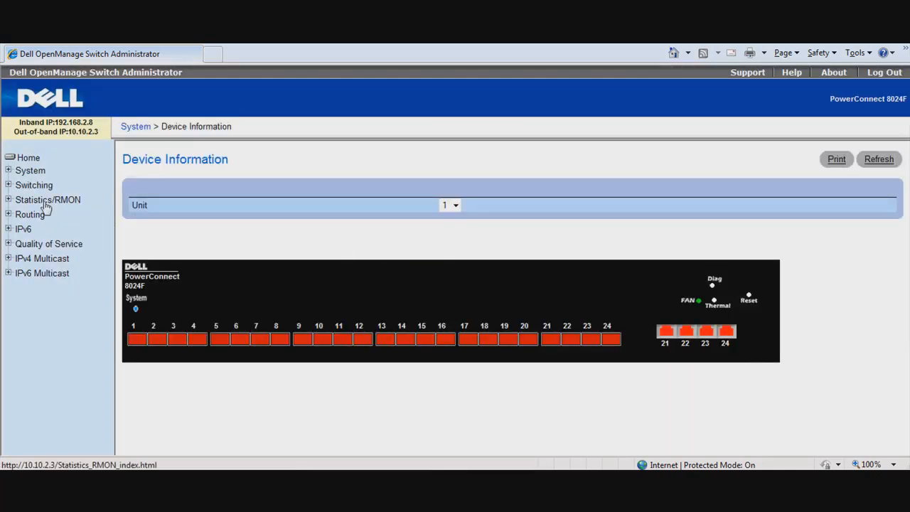
click(9, 185)
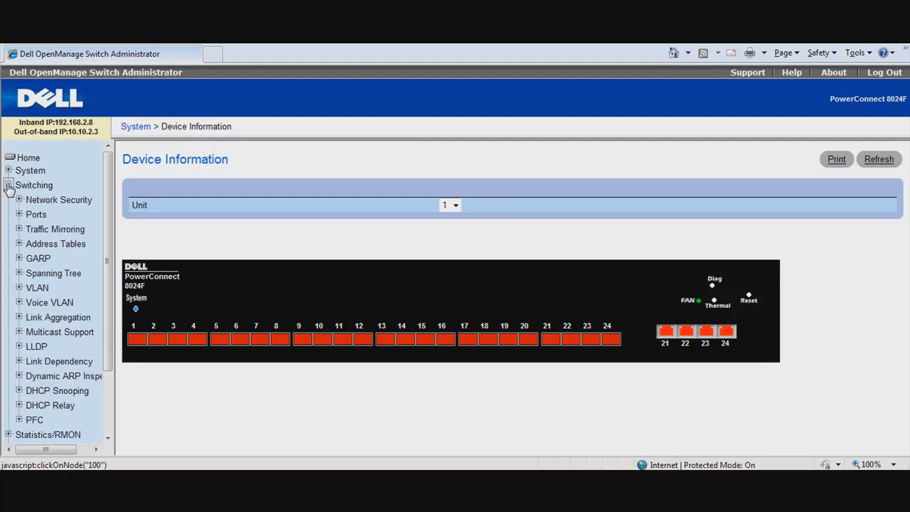
click(39, 287)
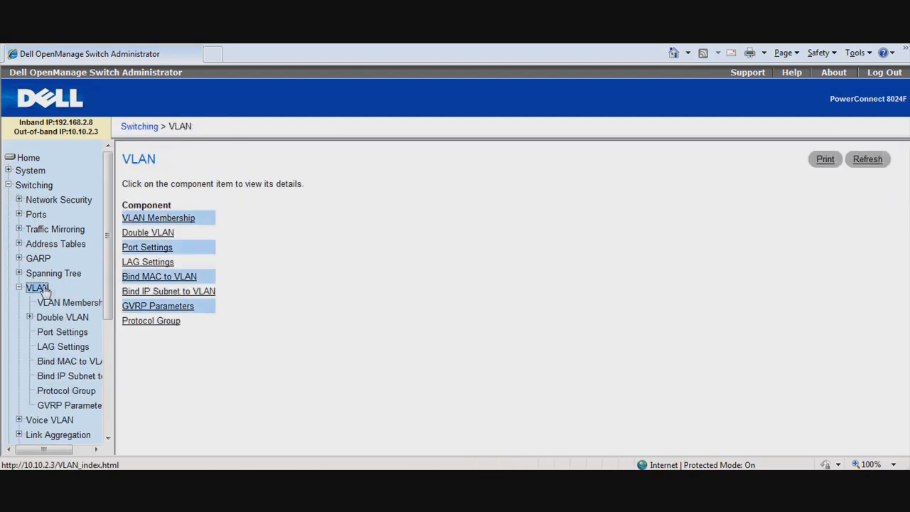
click(135, 219)
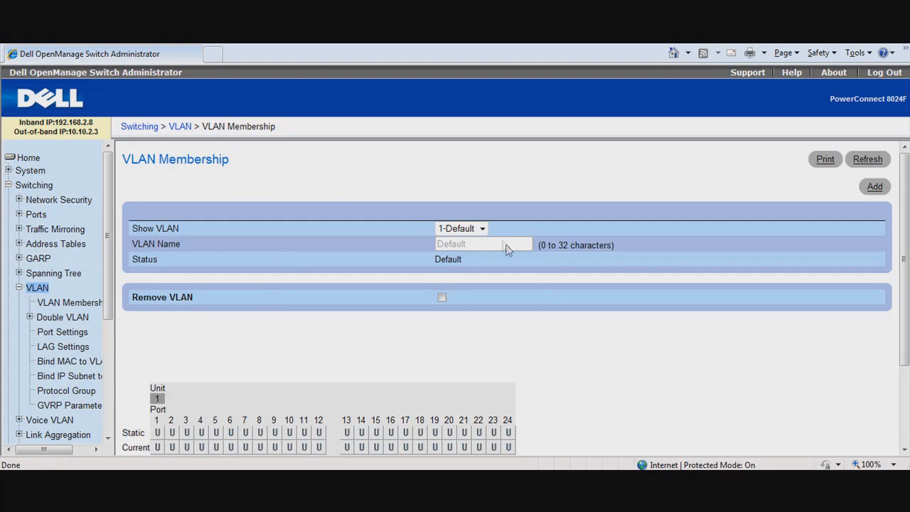
Add VLAN 101 named marketing and VLAN 102 named engineering.
click(873, 189)
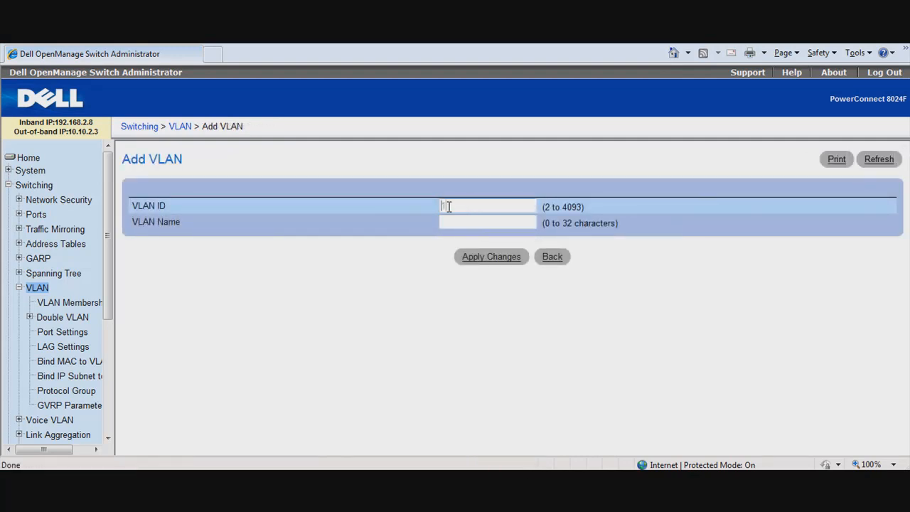
key(Tab)
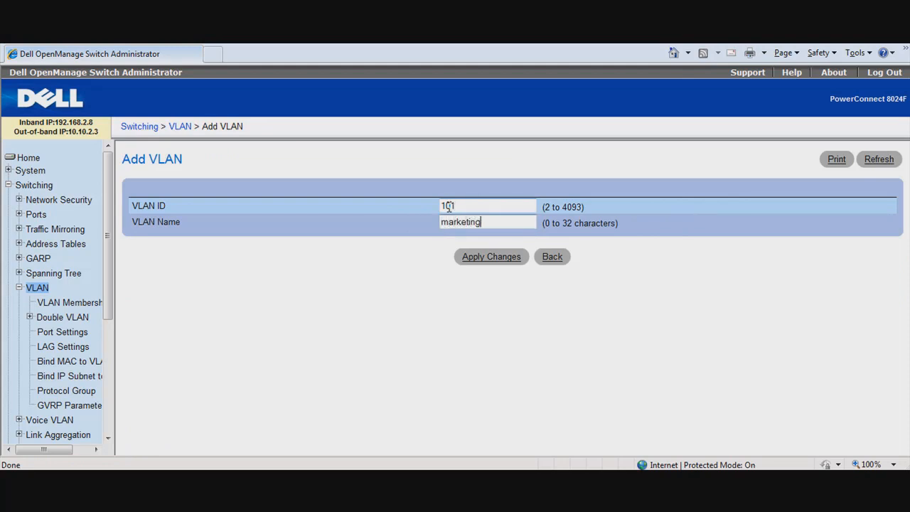
click(484, 260)
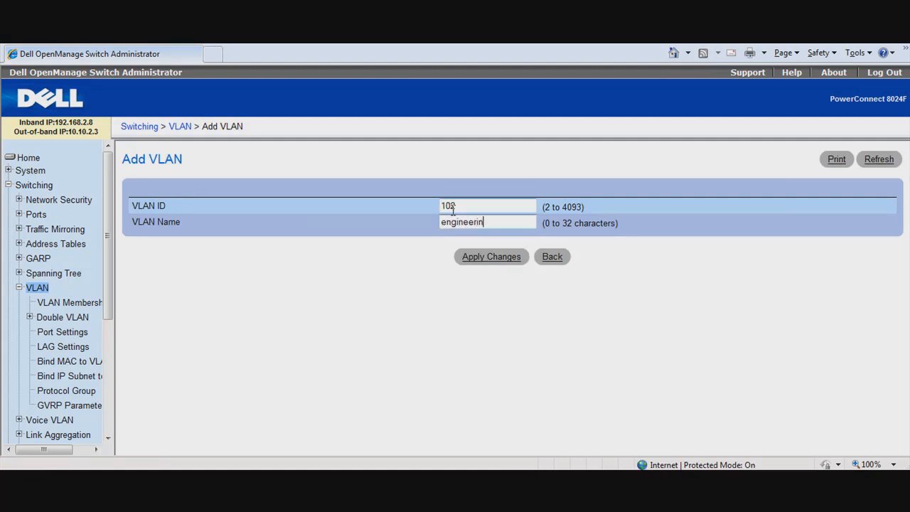
key(Tab)
click(492, 262)
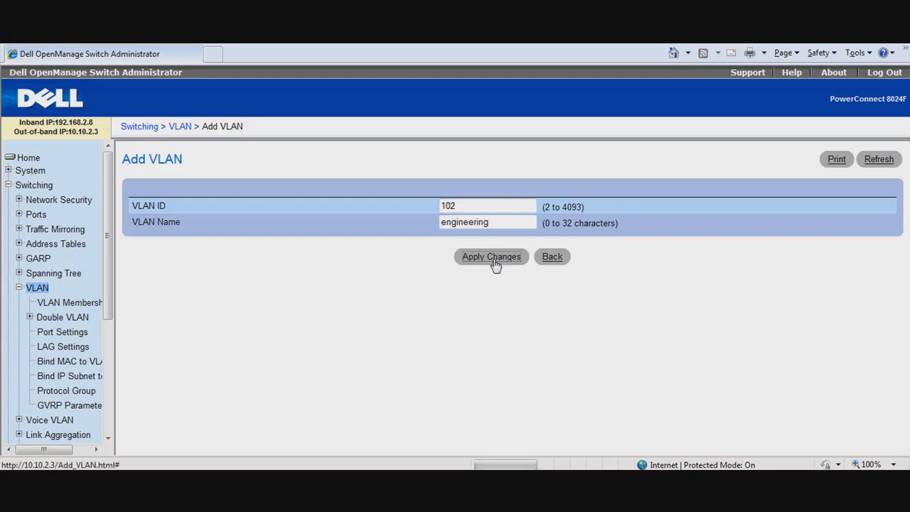
Add VLAN 310 named clients and return to the VLAN Membership page.
click(460, 206)
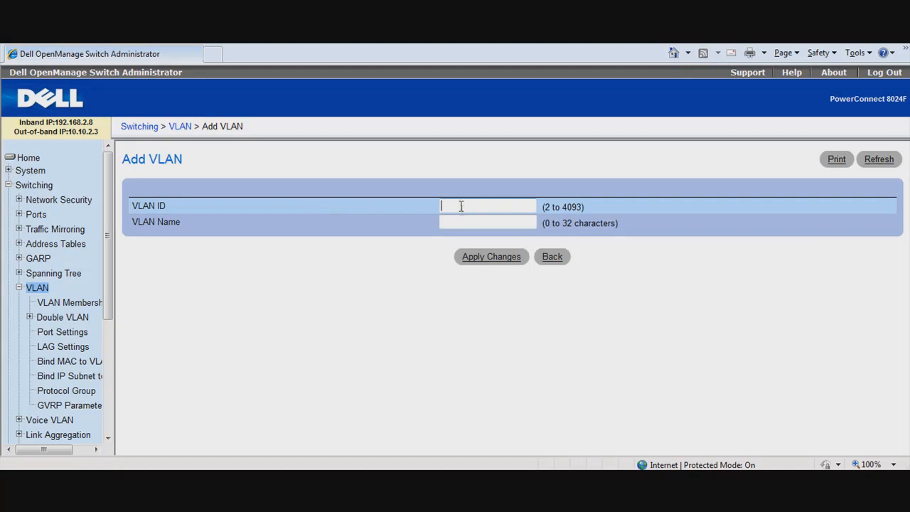
key(Tab)
click(495, 260)
click(552, 257)
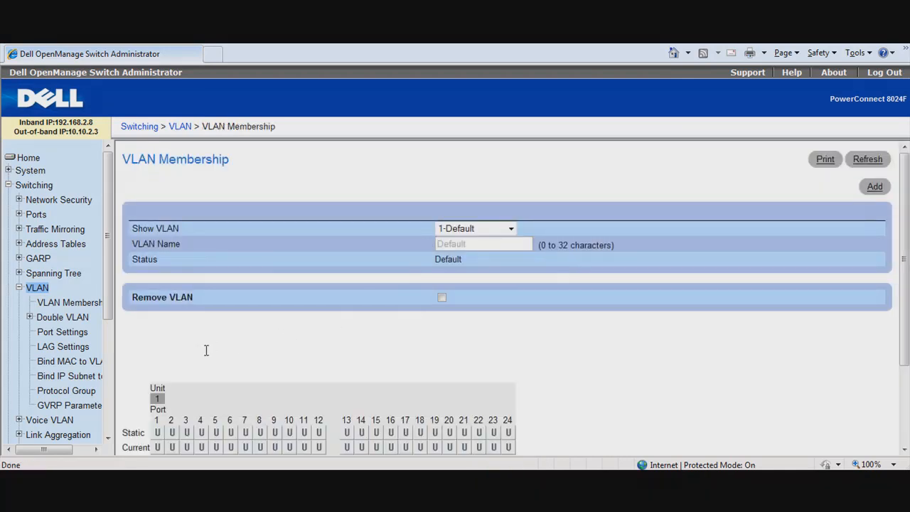
Apply General VLAN mode and the AdmitAll frame type to port xg20, and review the VLAN settings of all ports.
click(75, 332)
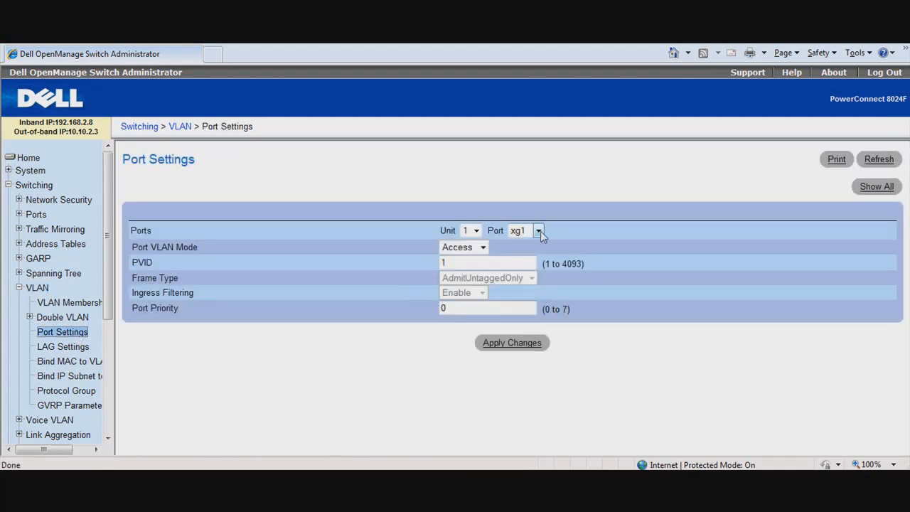
click(539, 231)
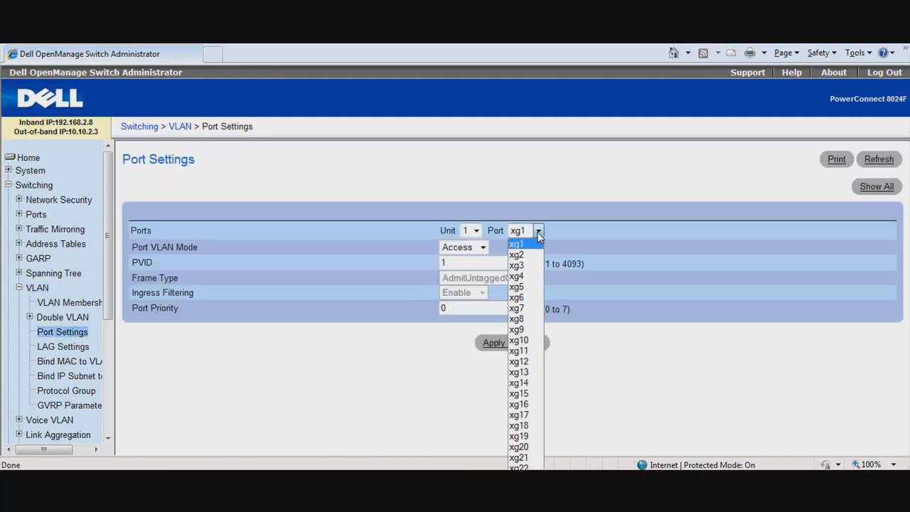
click(524, 447)
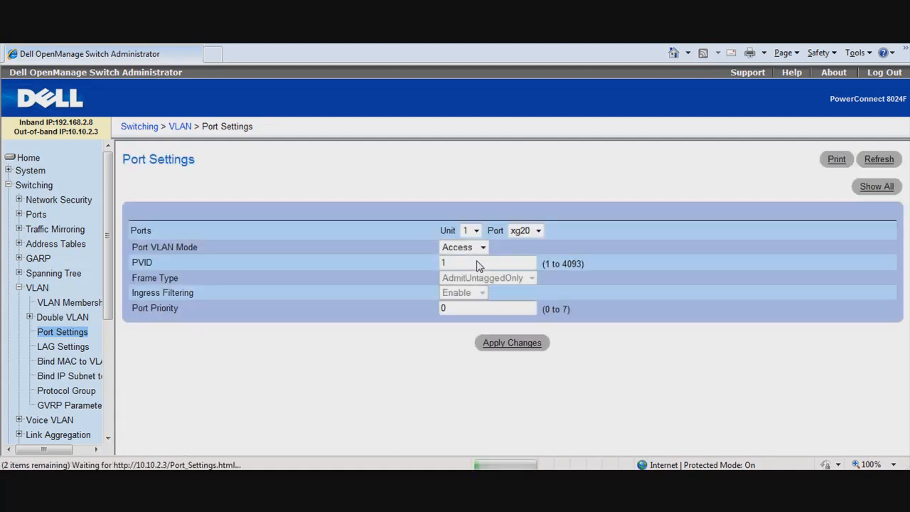
click(477, 248)
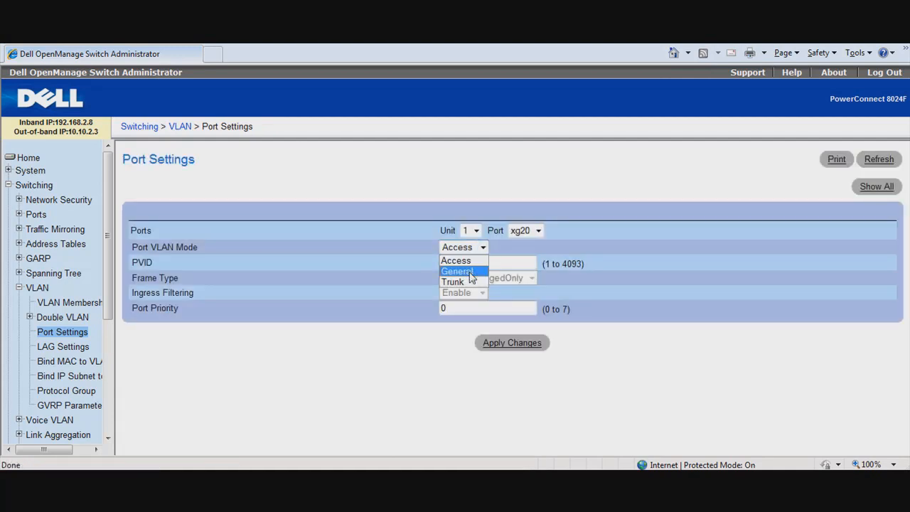
click(470, 272)
click(531, 277)
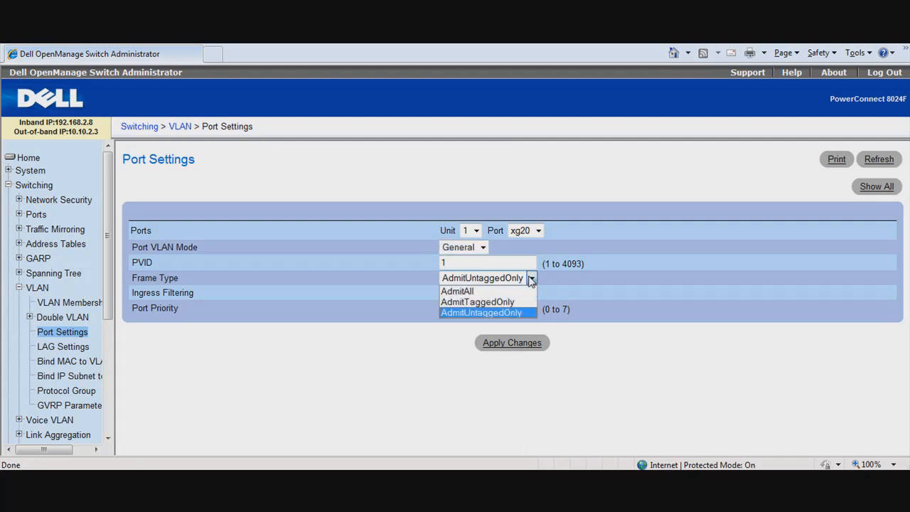
click(482, 291)
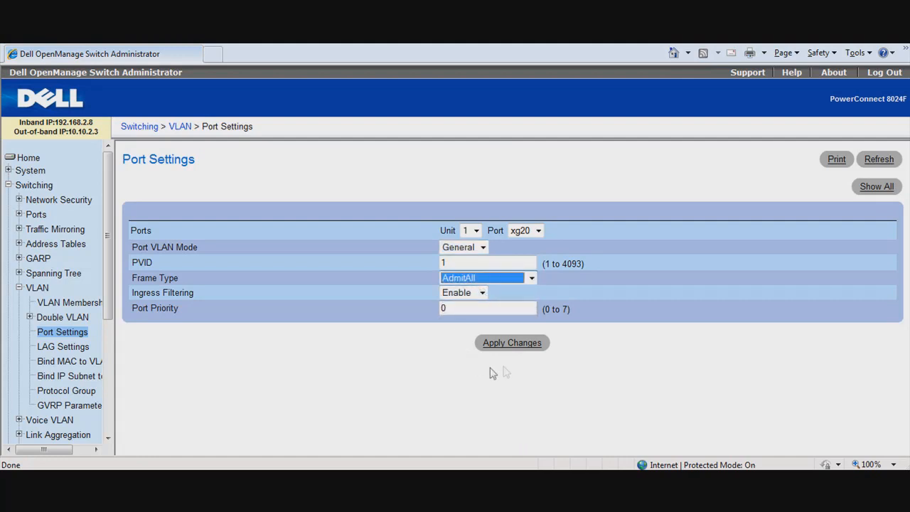
click(506, 344)
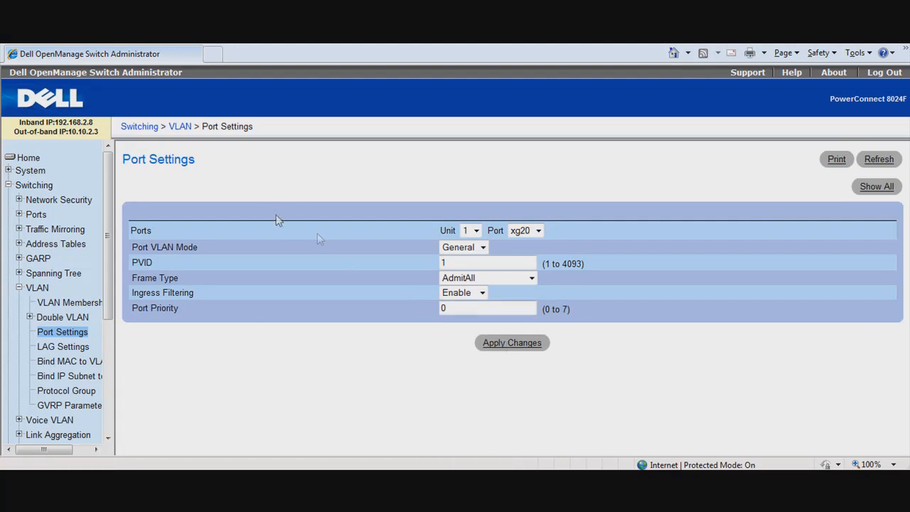
click(876, 189)
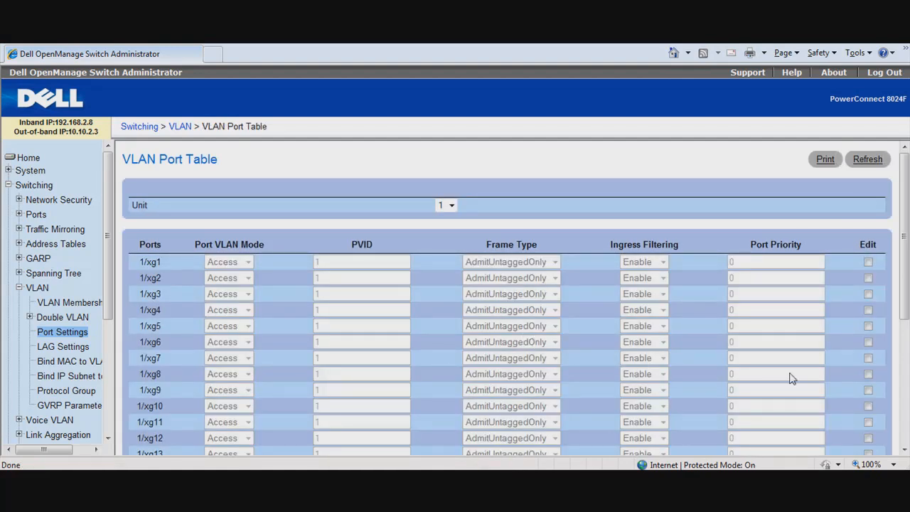
click(904, 451)
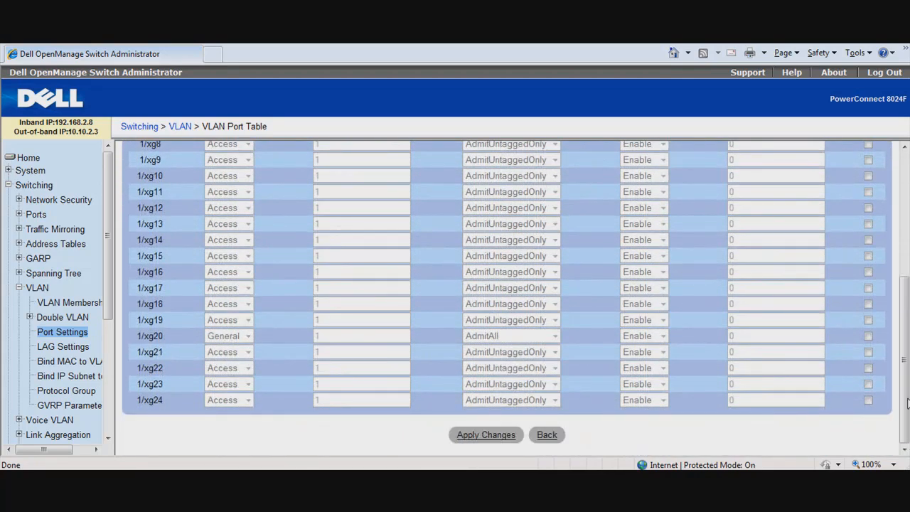
scroll(902, 398, up, 5)
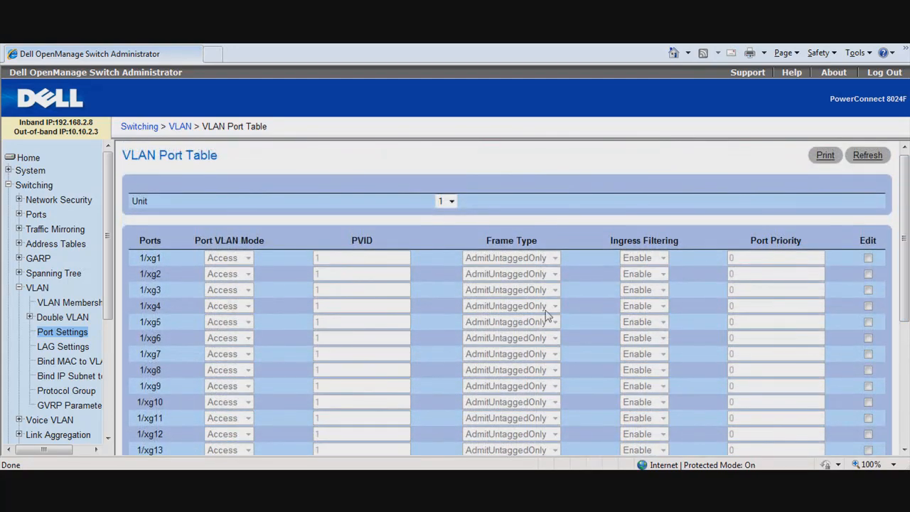
Assign port 1 as untagged and port 20 as tagged static members of VLAN 101-marketing, and apply the changes.
click(83, 304)
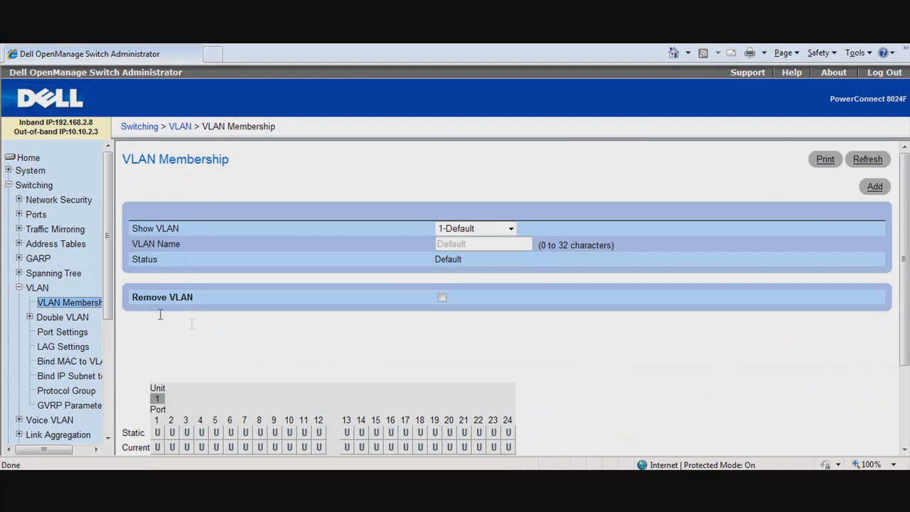
click(511, 228)
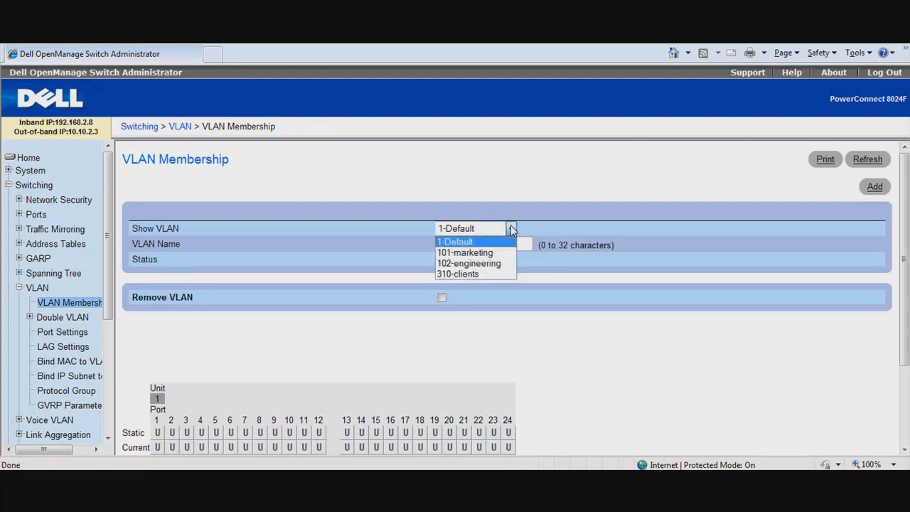
click(476, 252)
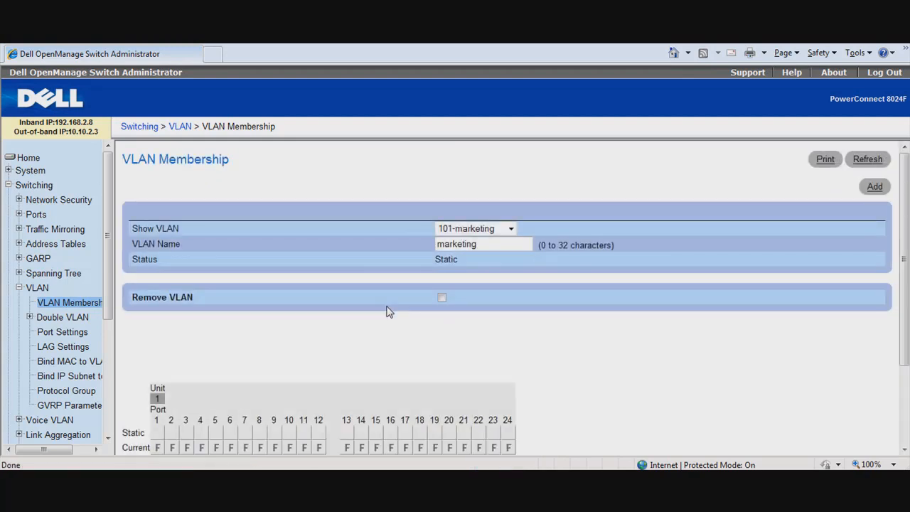
click(157, 432)
click(448, 432)
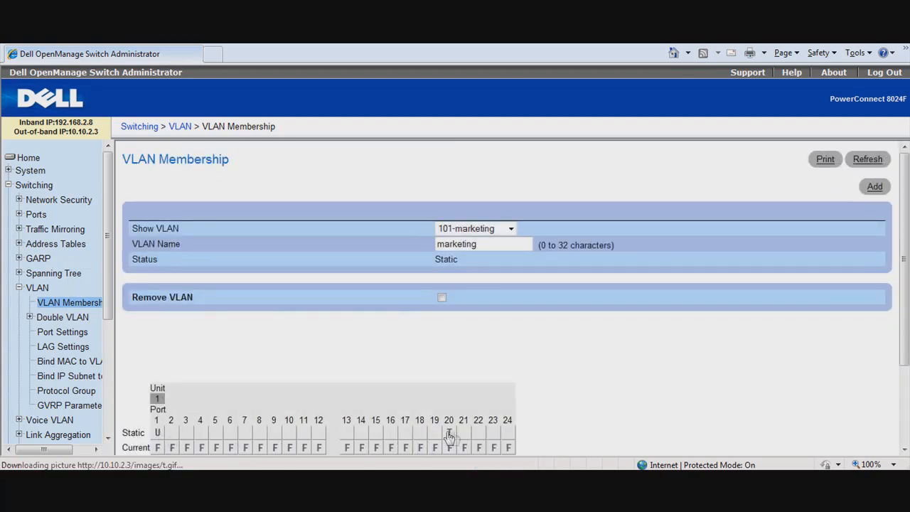
scroll(645, 448, down, 3)
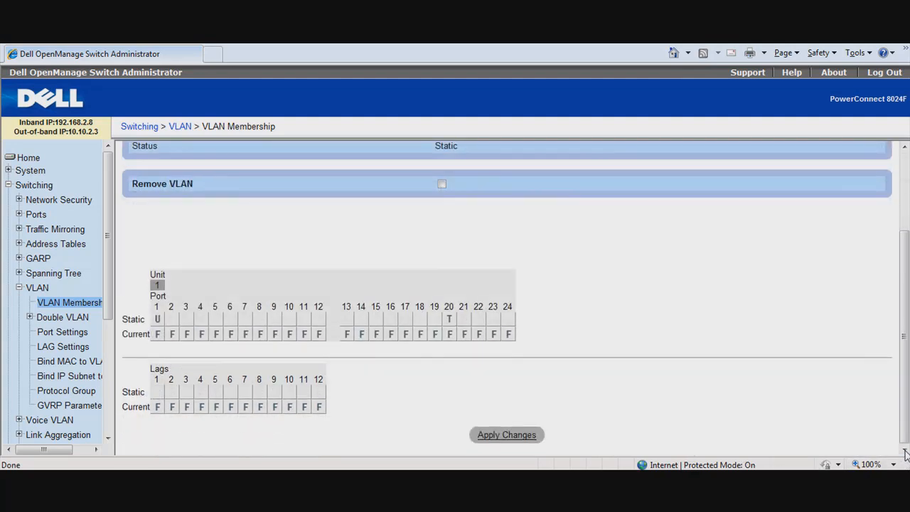
click(516, 436)
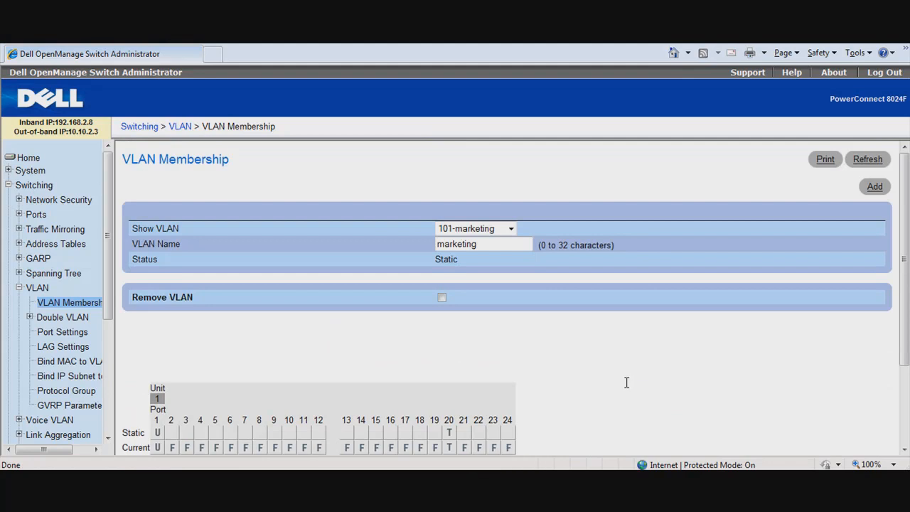
Assign port 2 as untagged and port 20 as tagged static members of VLAN 102-engineering, and apply the changes.
click(511, 228)
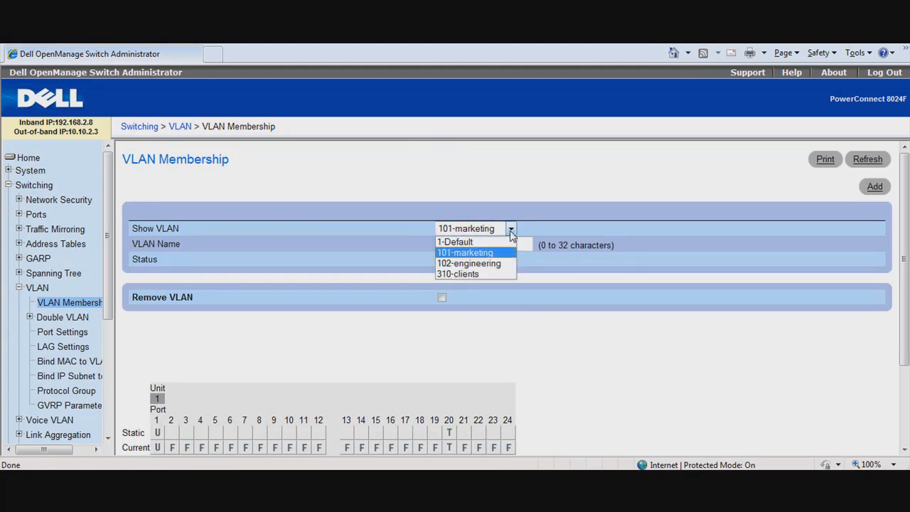
click(478, 262)
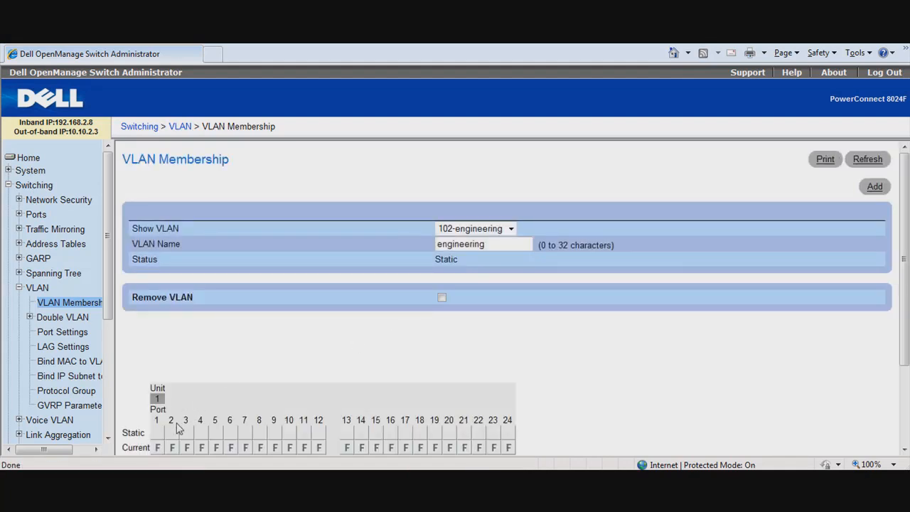
click(172, 432)
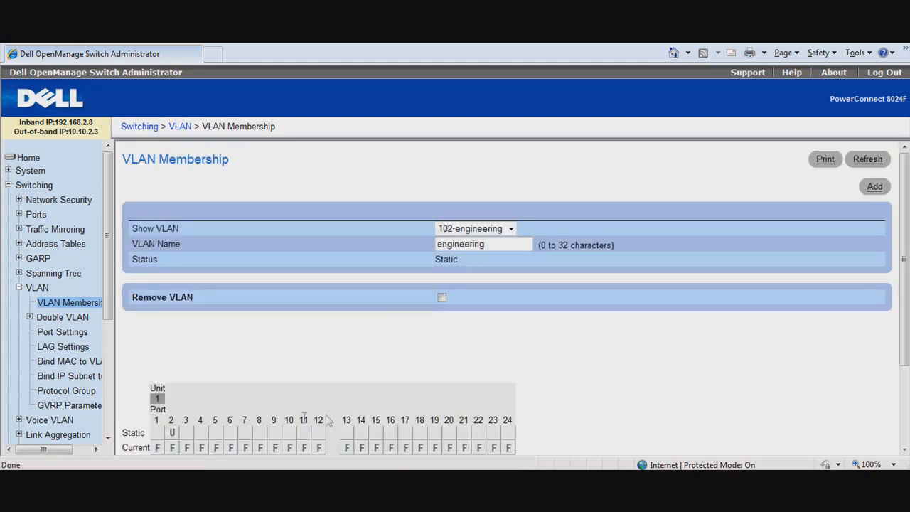
click(449, 432)
click(904, 435)
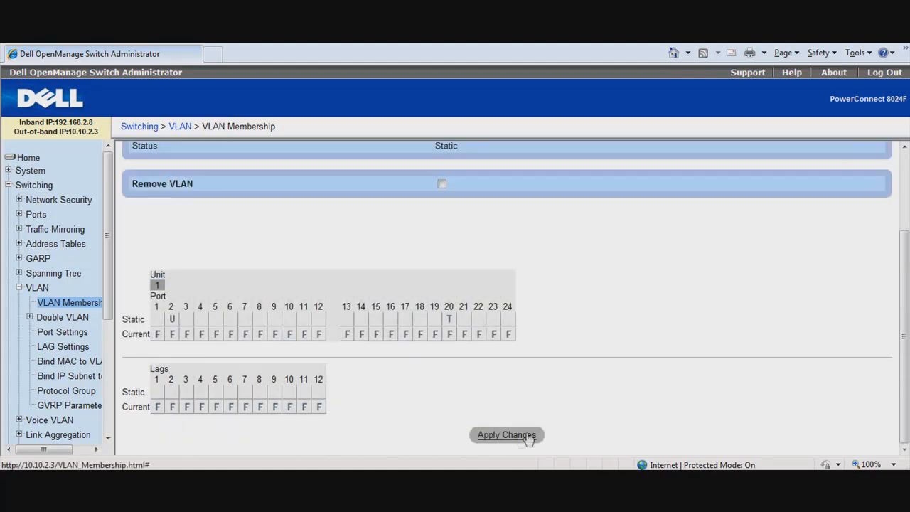
click(524, 435)
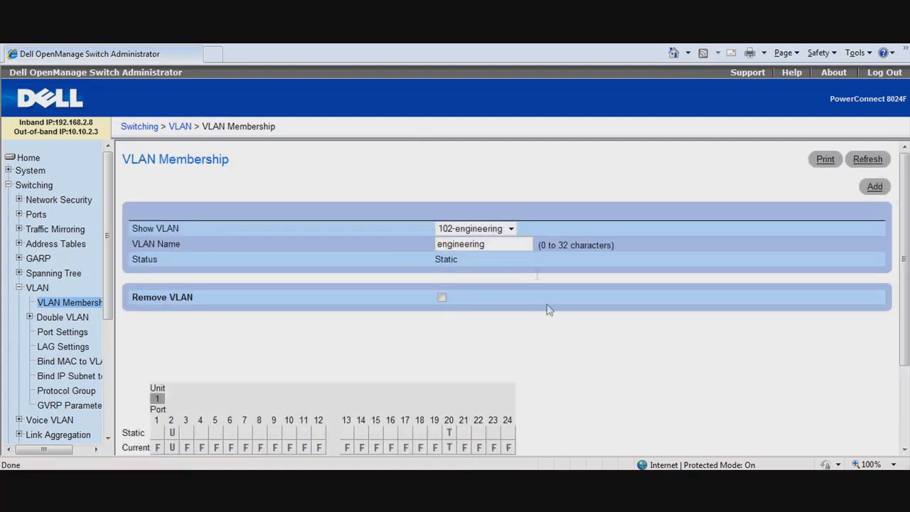
Assign ports 3 through 16 as untagged and port 20 as tagged static members of VLAN 310-clients, and apply the changes.
click(510, 228)
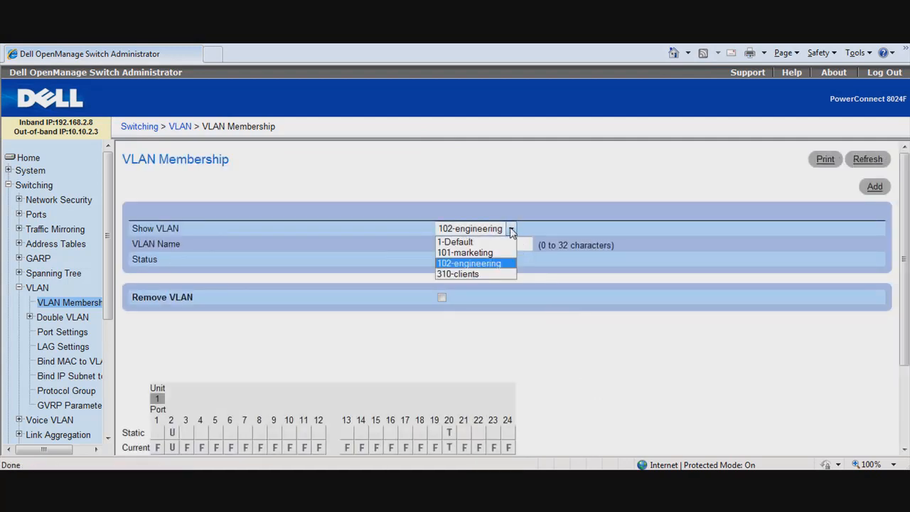
click(469, 274)
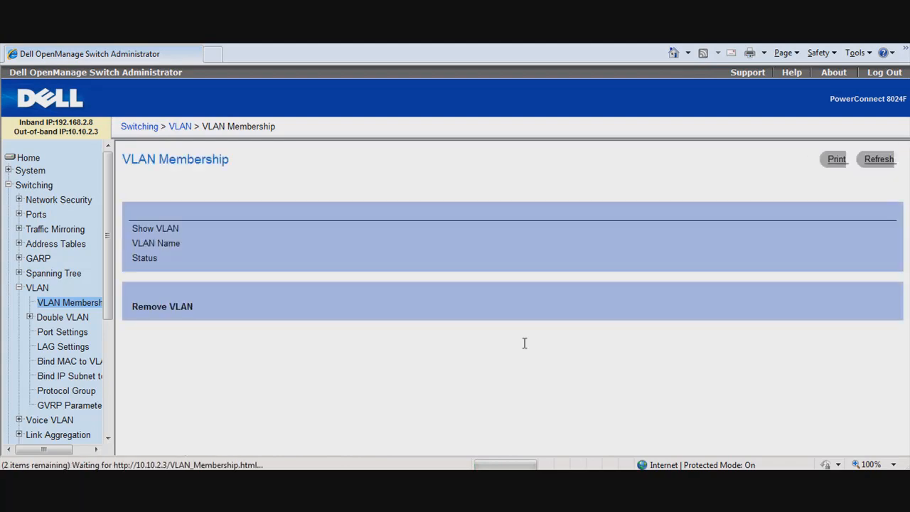
scroll(584, 360, down, 3)
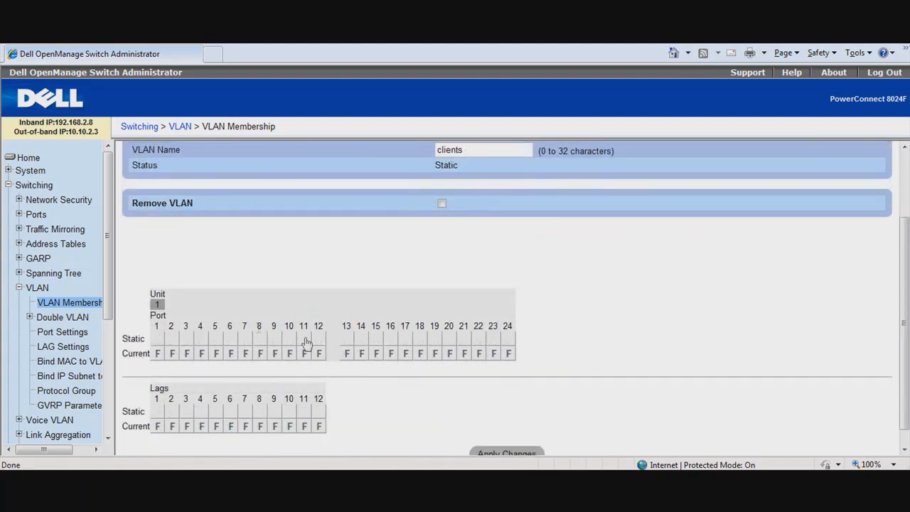
click(186, 339)
click(201, 339)
click(216, 339)
click(230, 339)
click(245, 339)
click(260, 339)
click(275, 339)
click(289, 339)
click(304, 339)
click(319, 339)
click(346, 339)
click(361, 339)
click(375, 339)
click(390, 339)
click(448, 339)
click(448, 339)
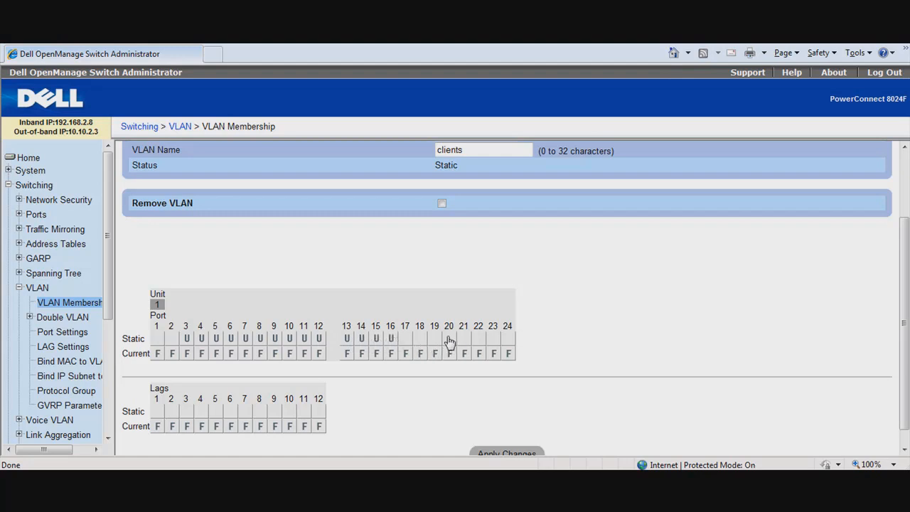
click(903, 448)
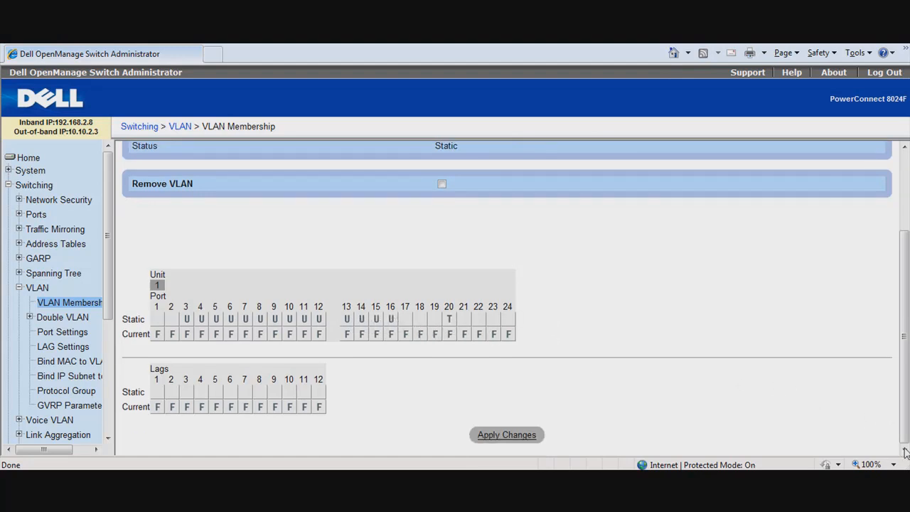
click(507, 434)
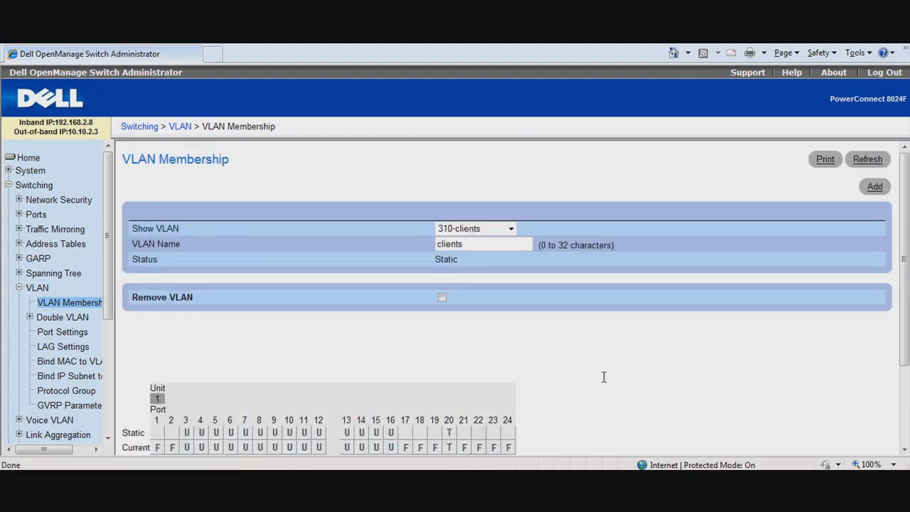
Remove port 20 from the static members of VLAN 1-Default and apply the changes.
click(511, 228)
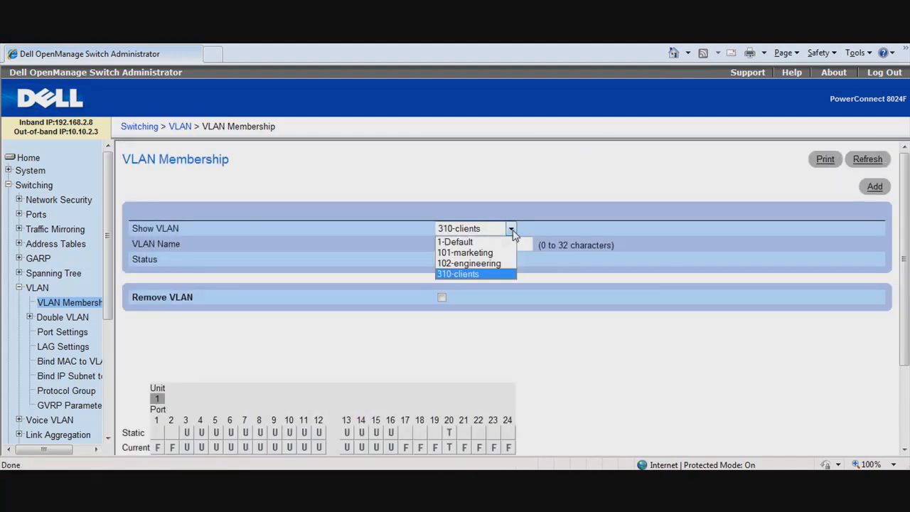
click(493, 242)
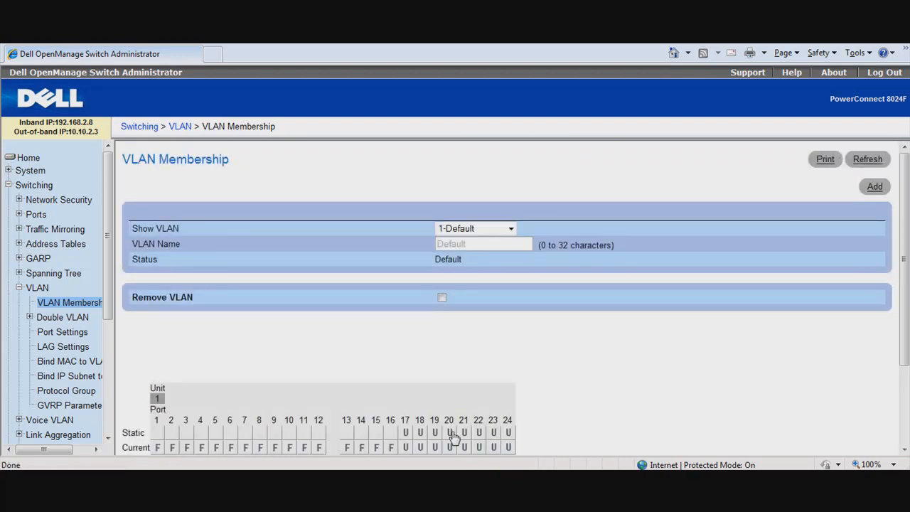
click(449, 432)
click(904, 449)
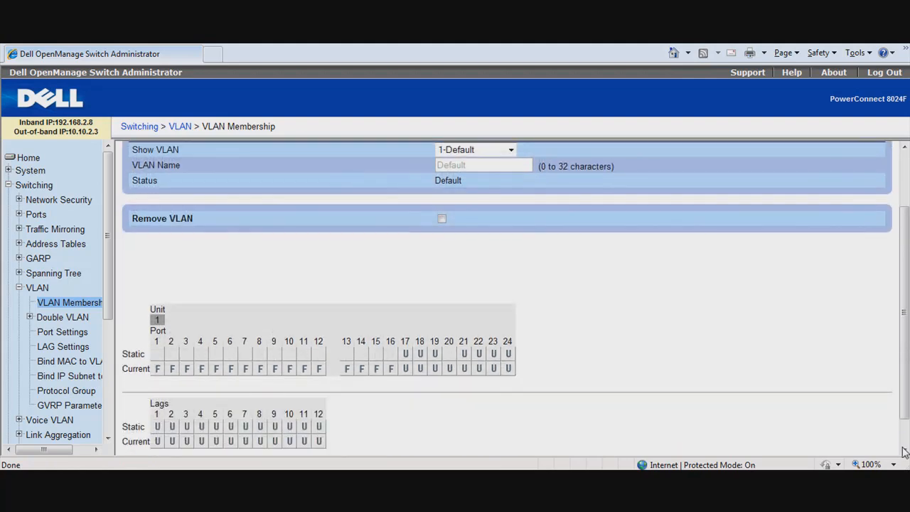
click(903, 450)
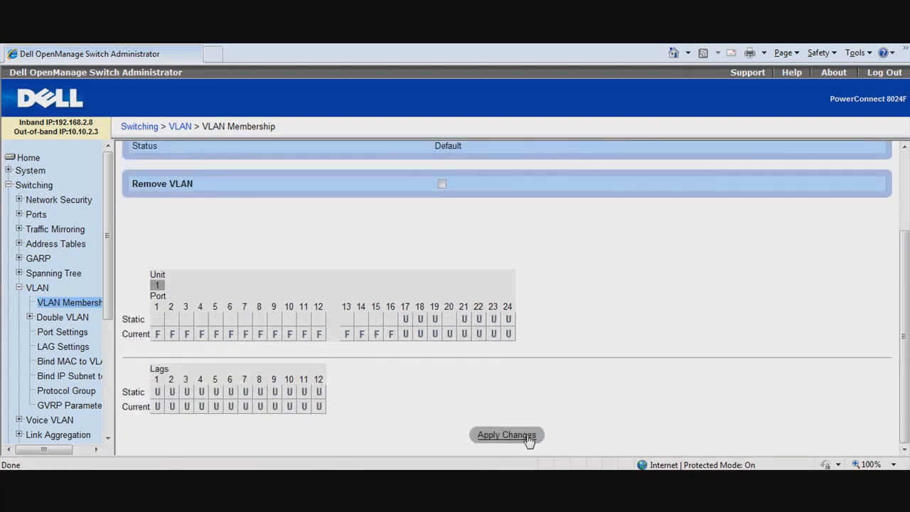
click(506, 435)
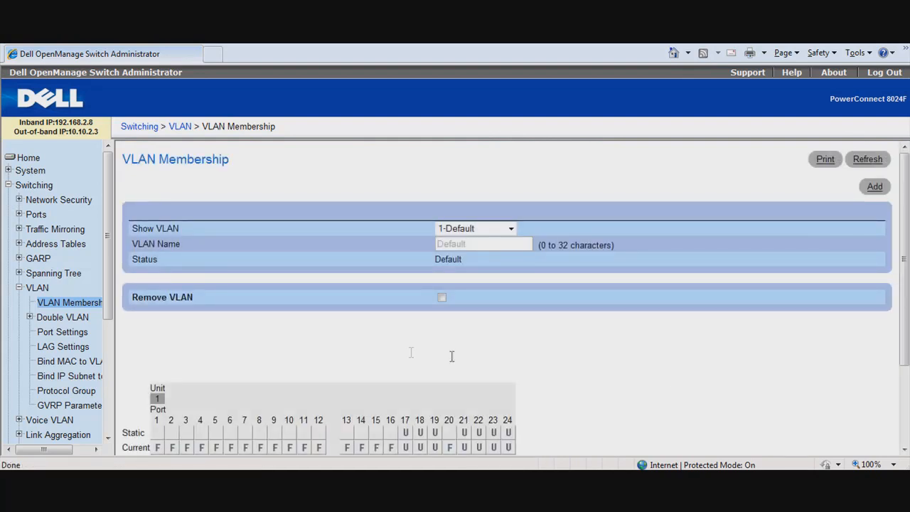
Open the GVRP Parameters page and set GVRP Global Status to Enable.
click(78, 405)
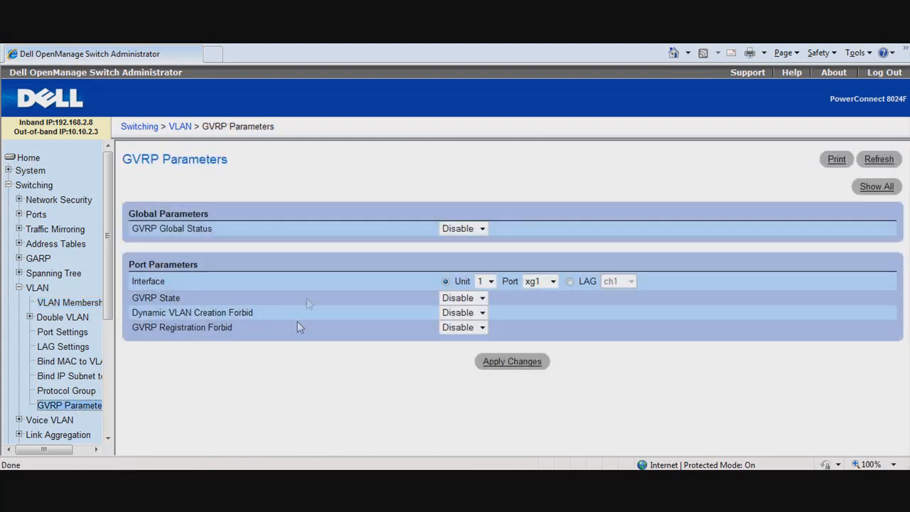
click(483, 228)
click(469, 242)
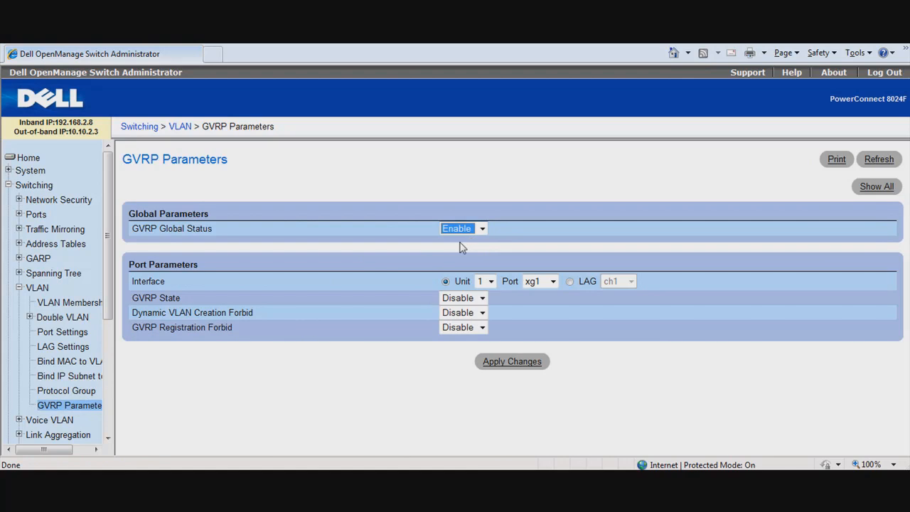
Show the GVRP parameters of all ports and mark ports xg1 through xg16 and xg20 for editing.
click(867, 193)
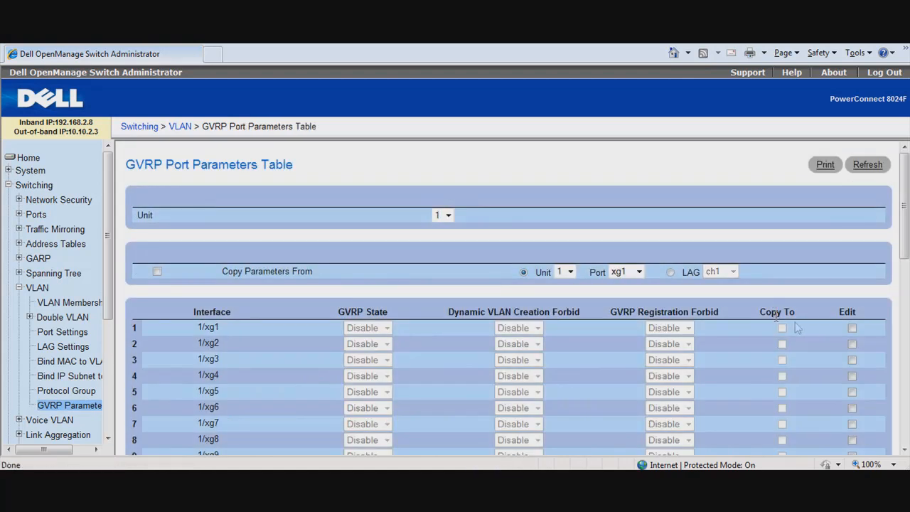
click(852, 328)
click(852, 344)
click(852, 360)
click(853, 377)
click(853, 391)
click(852, 407)
click(852, 423)
click(852, 440)
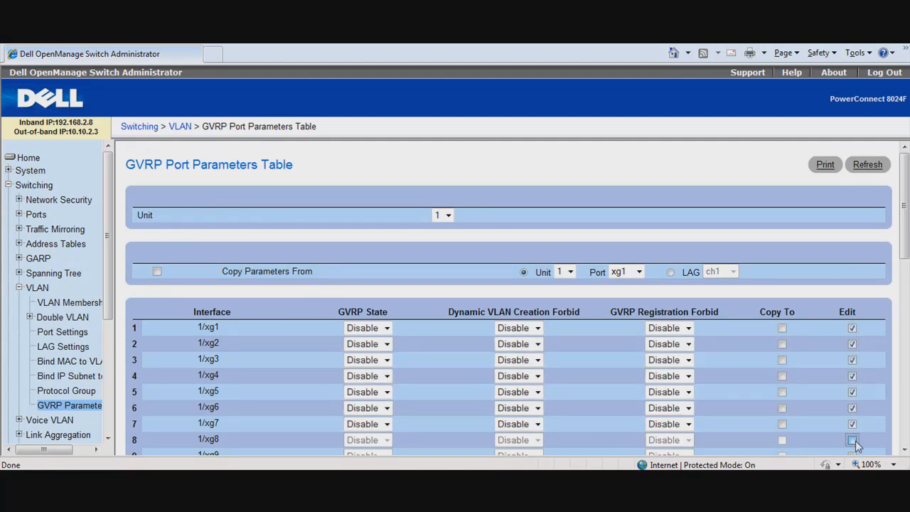
click(903, 449)
scroll(906, 452, down, 5)
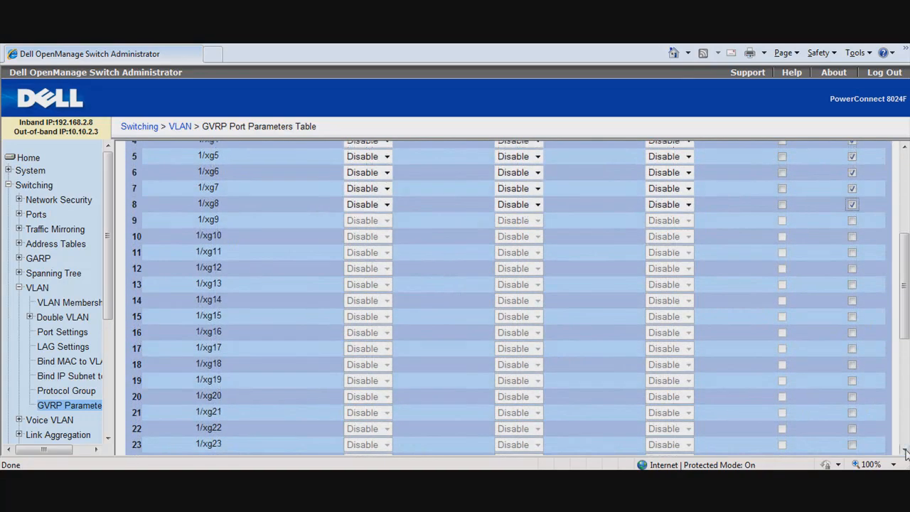
click(852, 220)
click(852, 235)
click(852, 252)
click(852, 268)
click(852, 284)
click(852, 299)
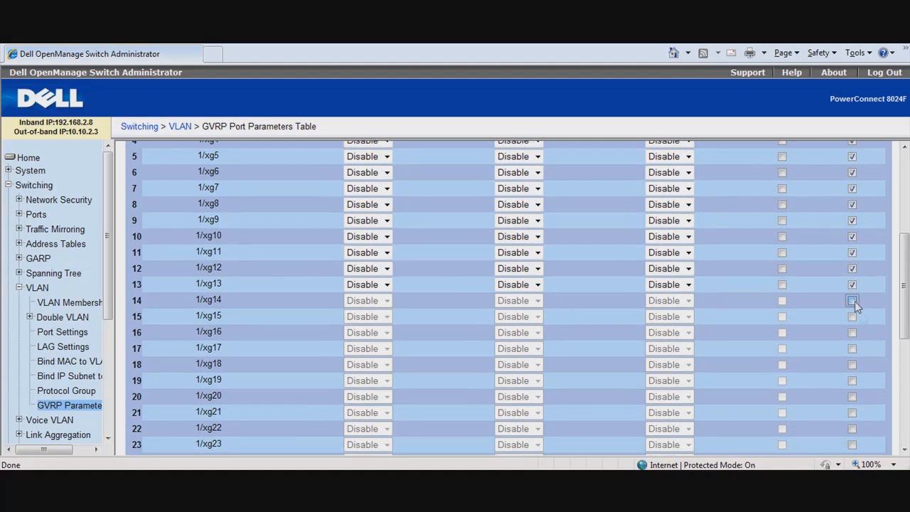
click(852, 317)
click(852, 332)
click(852, 349)
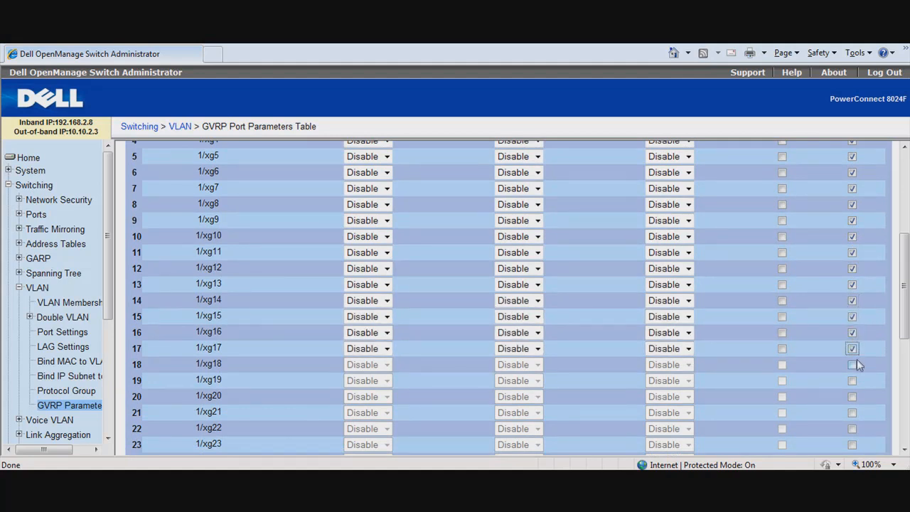
click(852, 364)
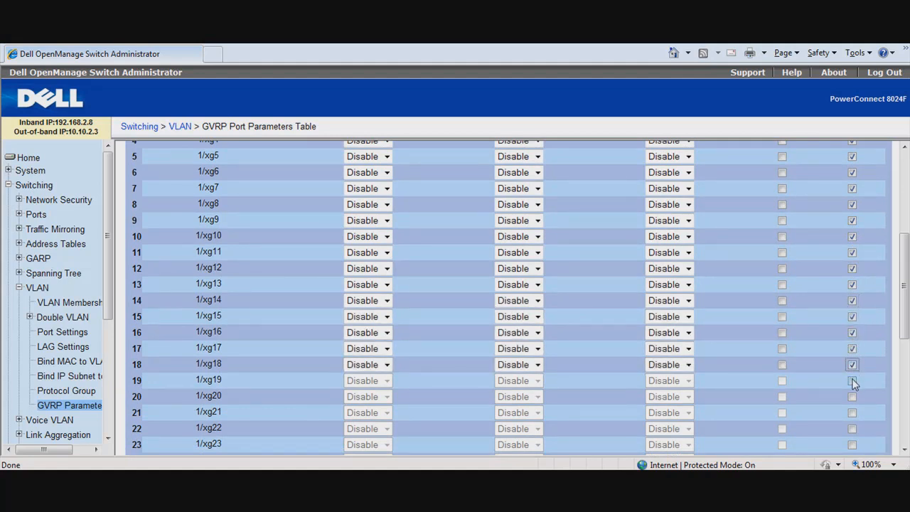
click(853, 364)
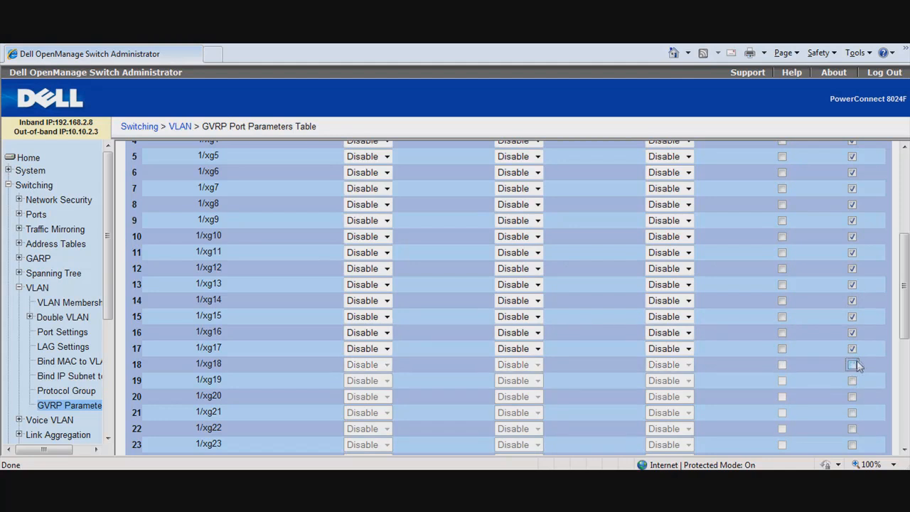
click(853, 349)
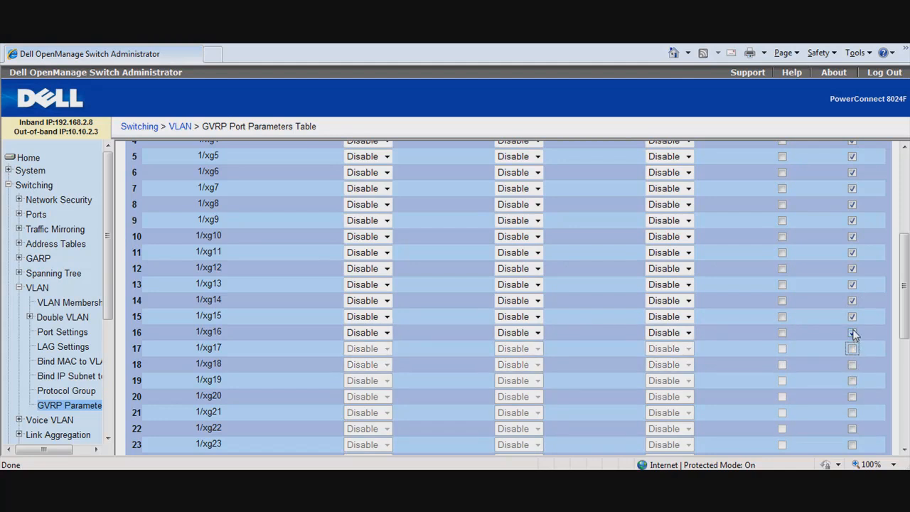
click(852, 397)
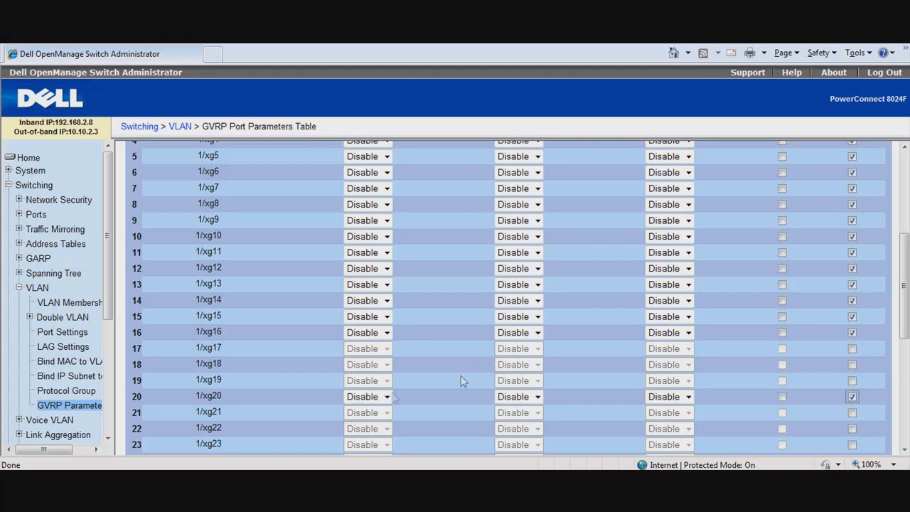
Set GVRP State to Enable for port xg20 and ports xg1 through xg16, and apply the changes.
click(387, 396)
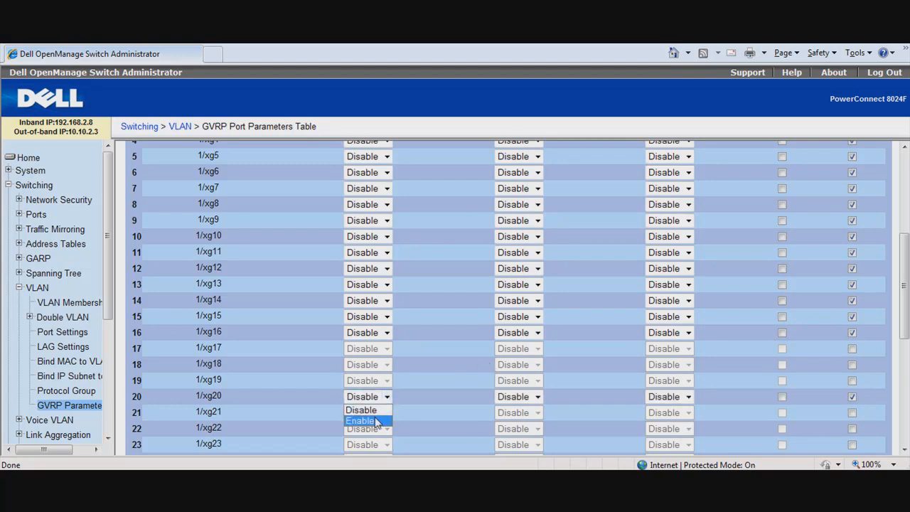
click(376, 422)
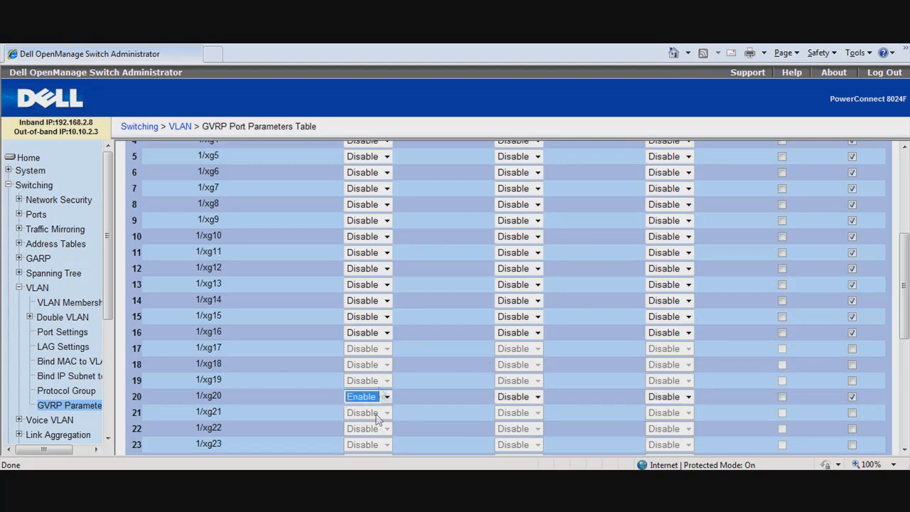
click(387, 333)
click(376, 347)
click(388, 316)
click(376, 330)
click(388, 301)
click(377, 324)
click(387, 285)
click(377, 308)
click(387, 268)
click(377, 292)
click(387, 252)
click(376, 276)
click(387, 236)
click(377, 260)
click(387, 221)
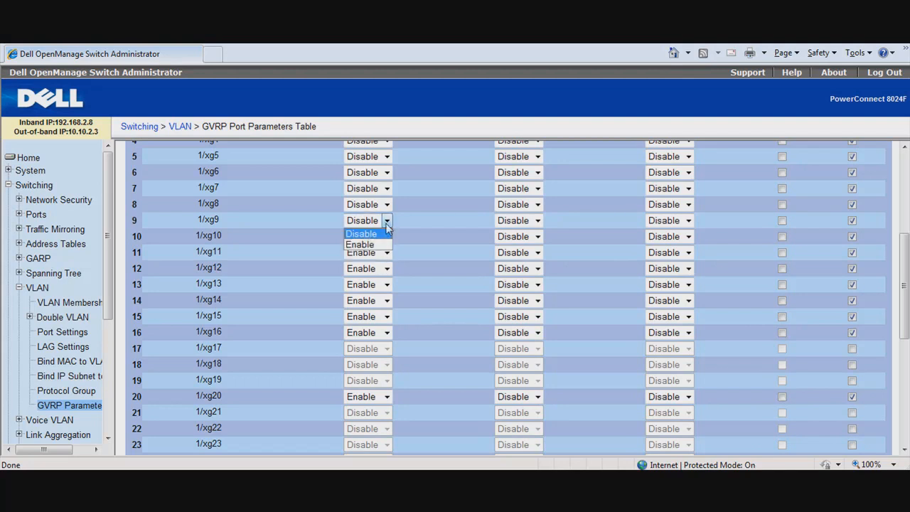
click(377, 244)
click(387, 203)
click(377, 228)
click(387, 189)
click(377, 212)
click(387, 172)
click(379, 196)
click(386, 156)
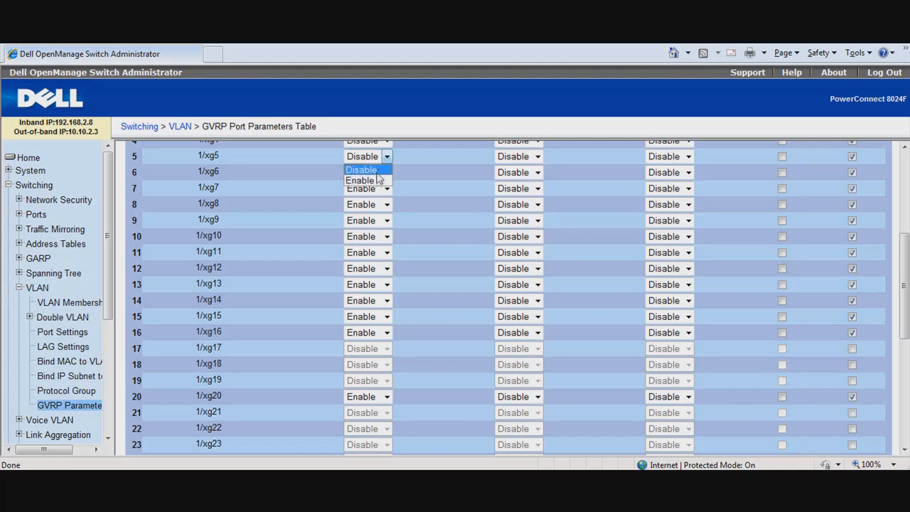
click(382, 172)
click(387, 142)
click(366, 165)
click(905, 148)
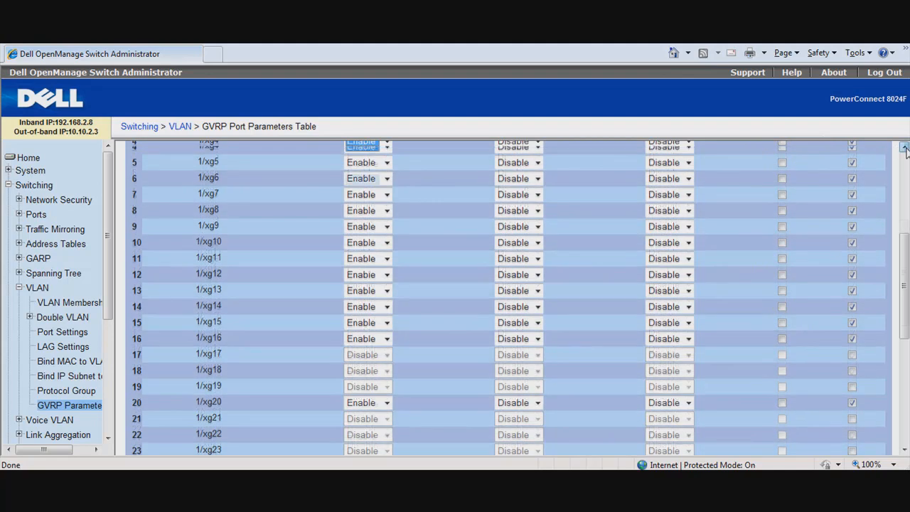
click(386, 203)
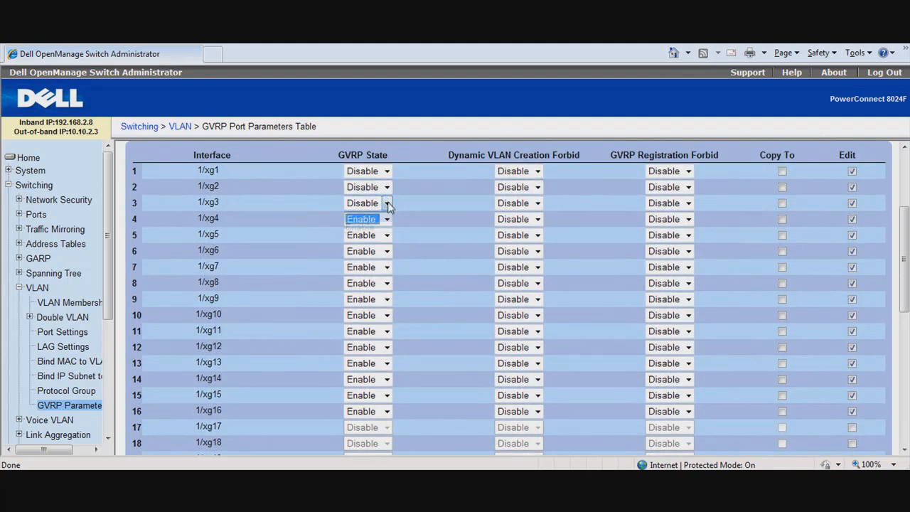
click(370, 227)
click(386, 187)
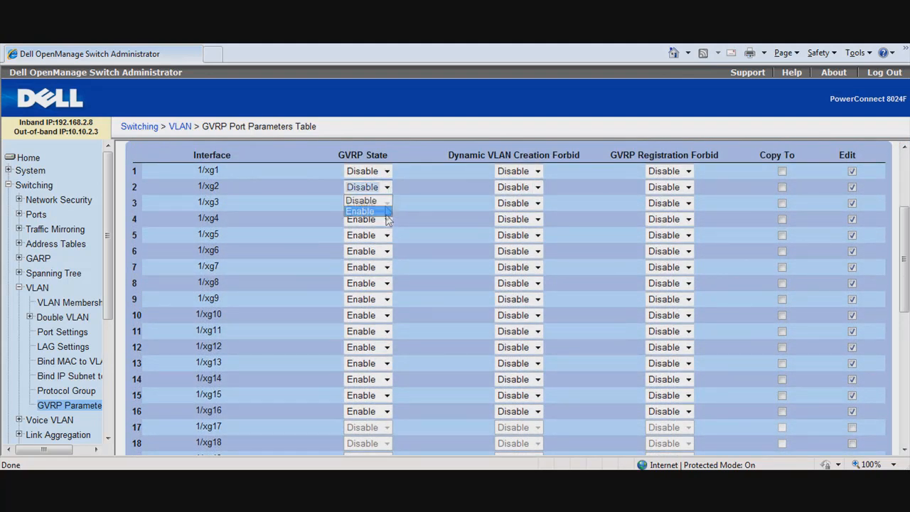
click(369, 212)
click(386, 171)
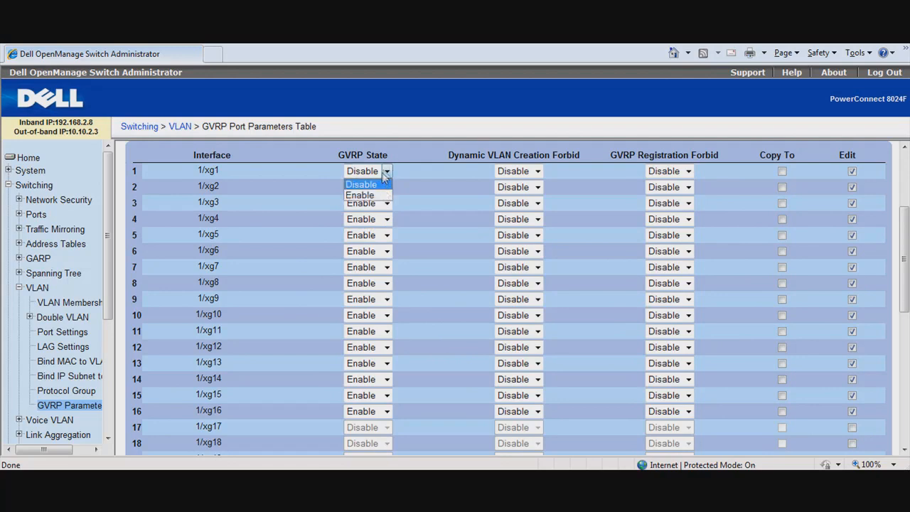
click(381, 196)
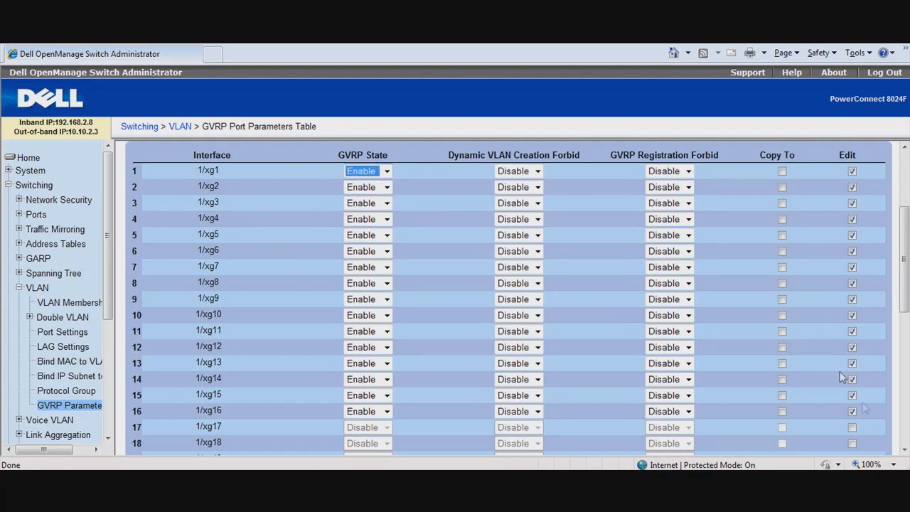
click(903, 452)
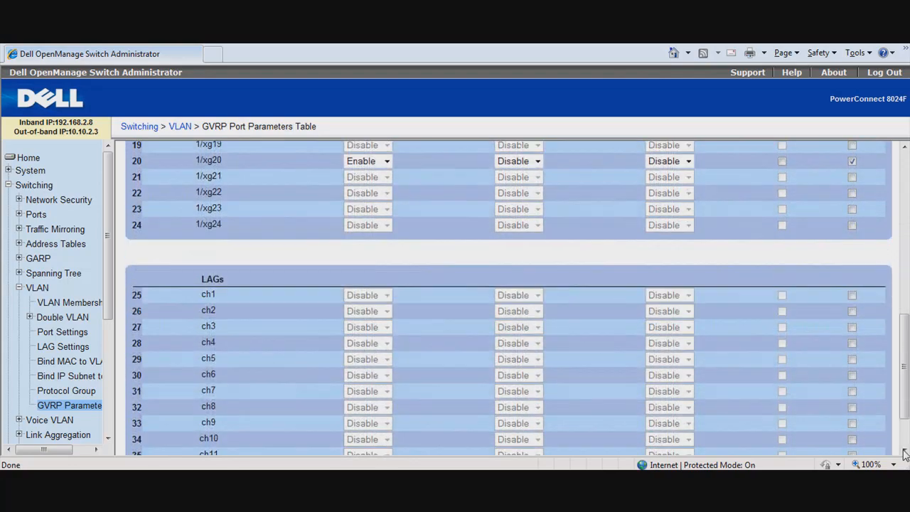
click(496, 436)
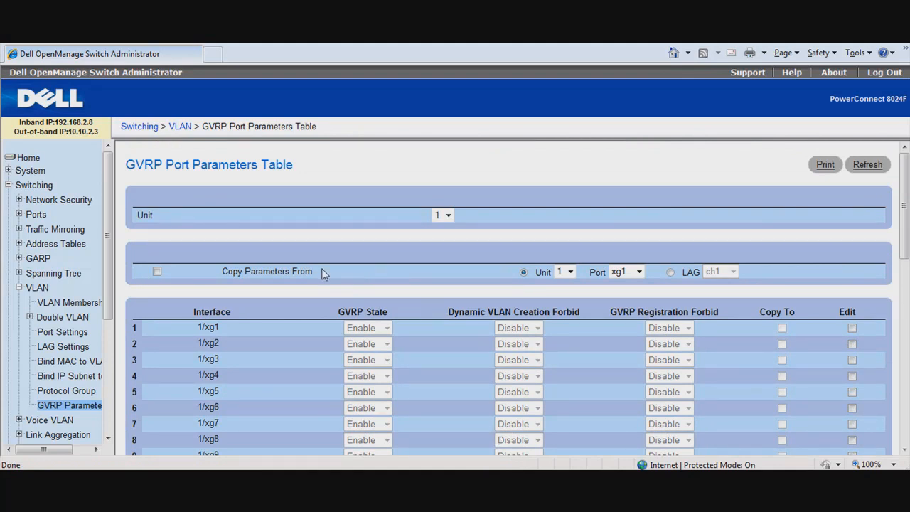
Switch to the PuTTY console and list the switch's VLANs with the command "show vlan".
key(alt+Tab)
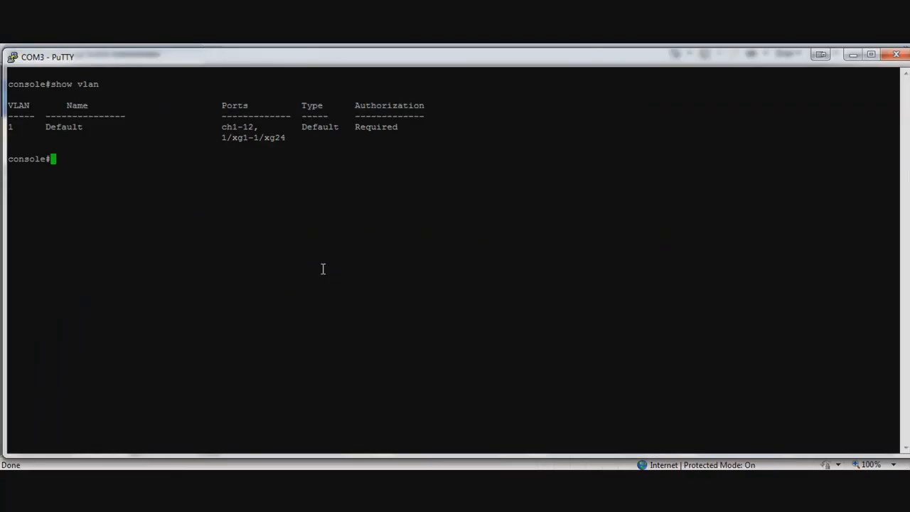
text(show vlan)
key(Return)
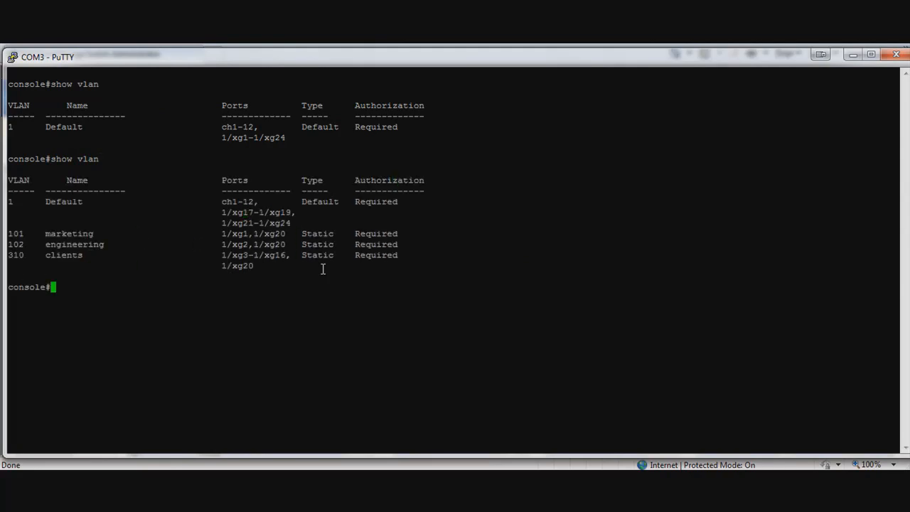